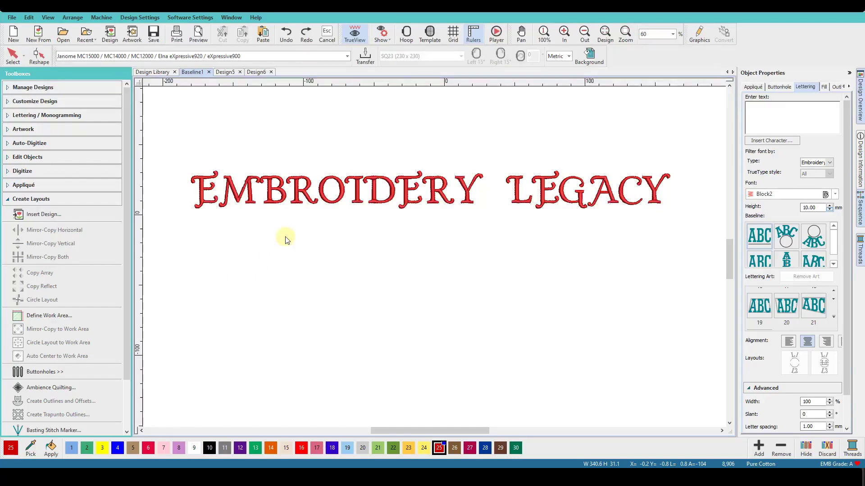
# - Select the EMBROIDERY LEGACY lettering in Reshape mode, add '2020', then undo the added text
pyautogui.click(299, 188)
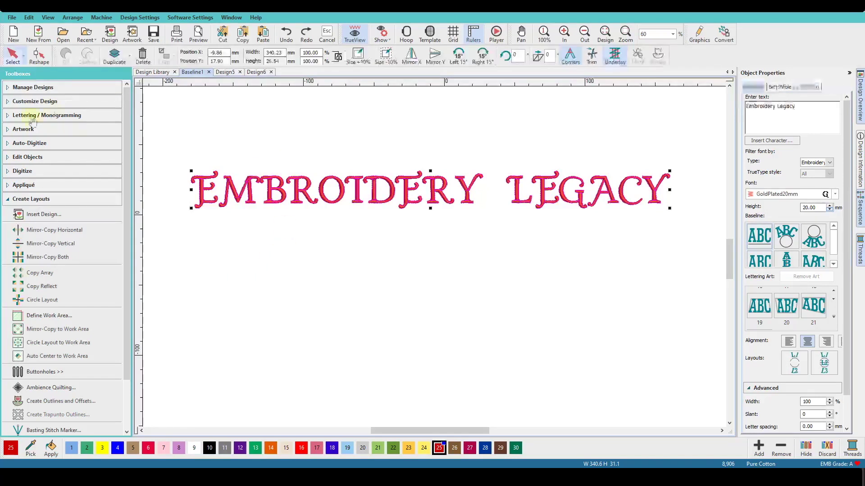
pyautogui.click(39, 55)
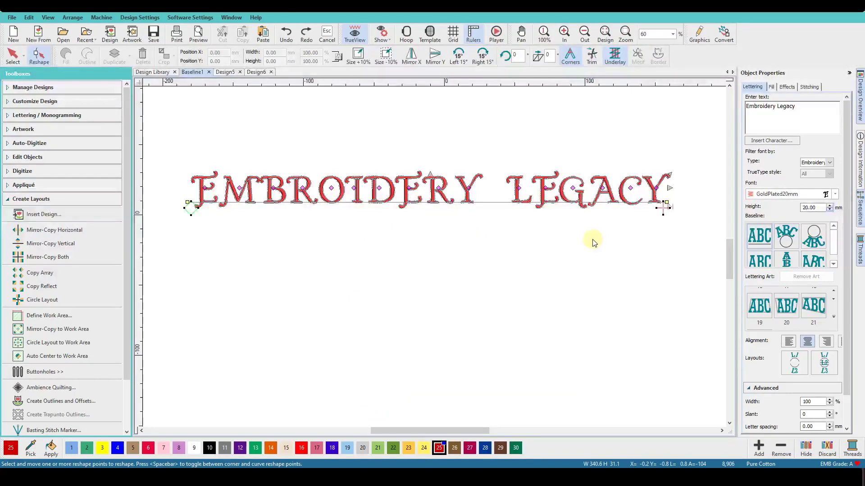
pyautogui.write('2020')
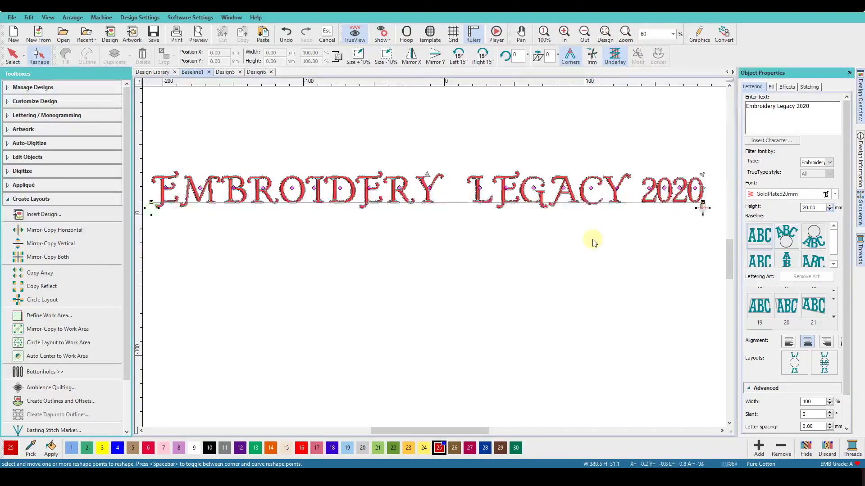
pyautogui.hotkey('ctrl', 'z')
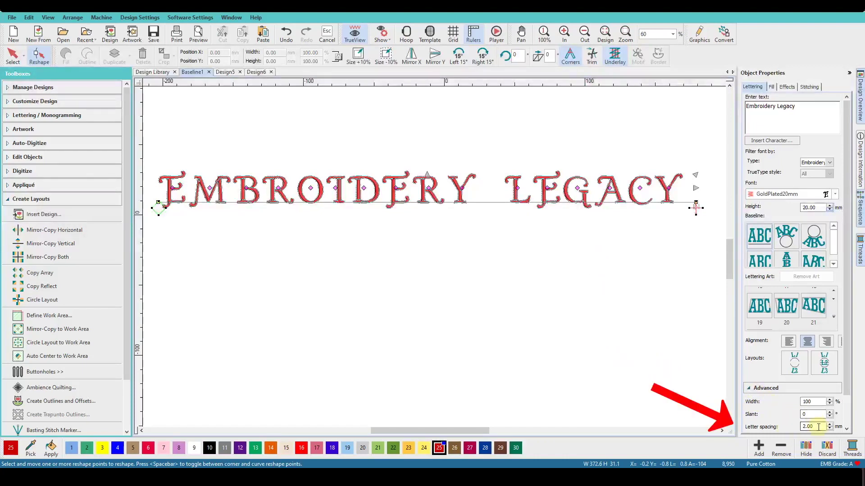
# - Change the Letter spacing from 2.00 mm to 1.00 mm
pyautogui.moveTo(819, 427); pyautogui.dragTo(795, 426)
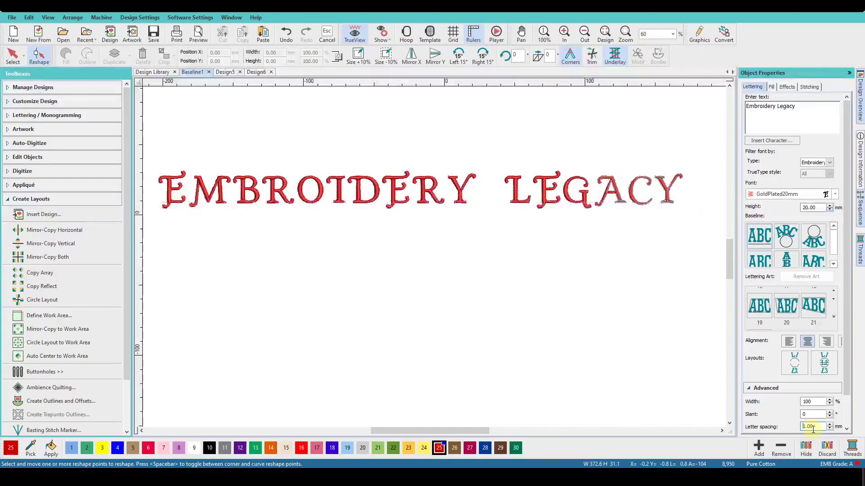
pyautogui.press('Return')
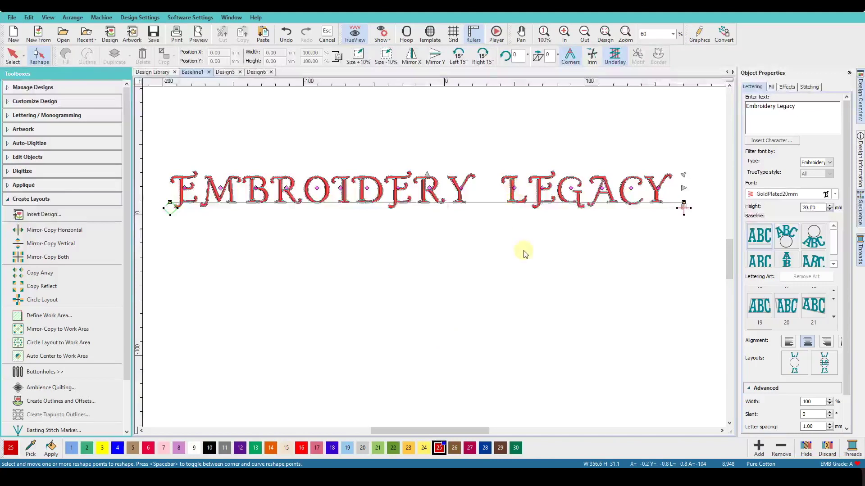
# - Slide the L of LEGACY right and then left along the baseline
pyautogui.click(514, 188)
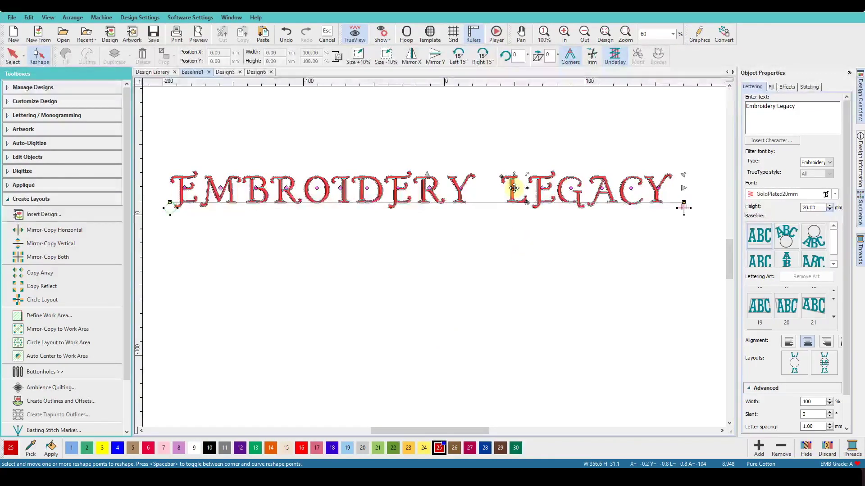
pyautogui.moveTo(514, 188); pyautogui.dragTo(521, 189)
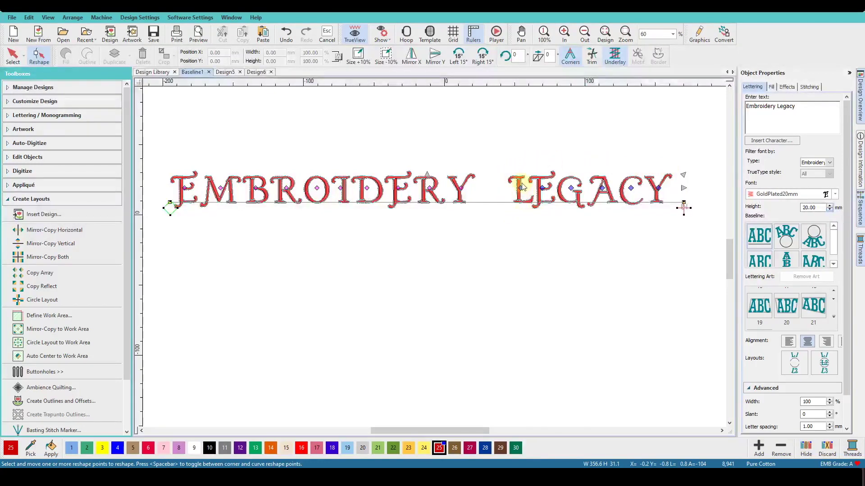
pyautogui.moveTo(521, 188); pyautogui.dragTo(506, 188)
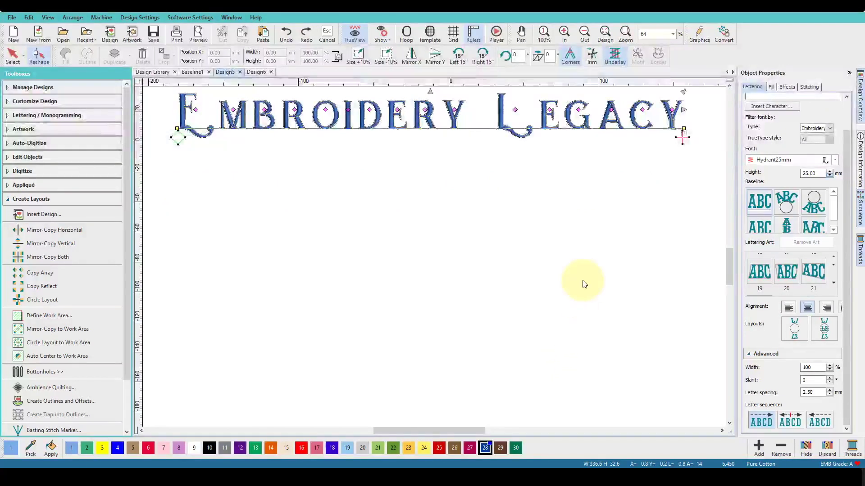
# - Apply the Circle CCW baseline and resize the ring to about 120.7 × 125.4 mm
pyautogui.click(785, 211)
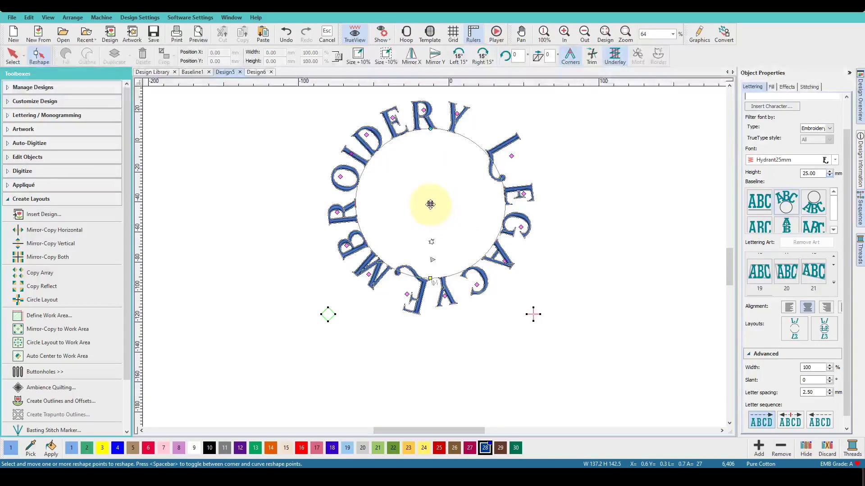
pyautogui.moveTo(430, 204); pyautogui.dragTo(461, 249)
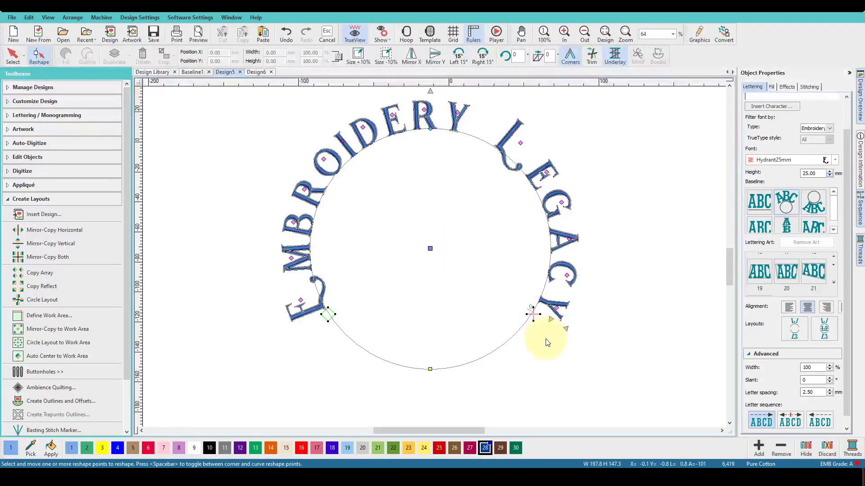
pyautogui.moveTo(430, 249); pyautogui.dragTo(428, 191)
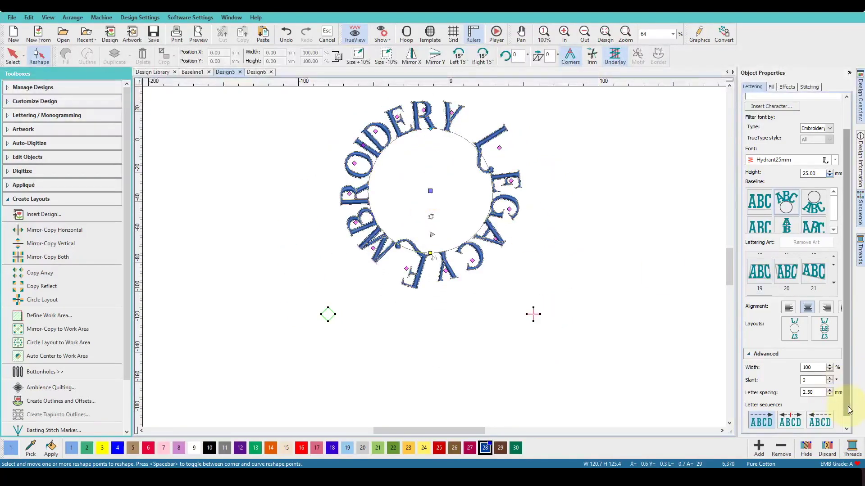
# - Set the Baseline Radius to 75 mm
pyautogui.scroll(-1, 847, 419)
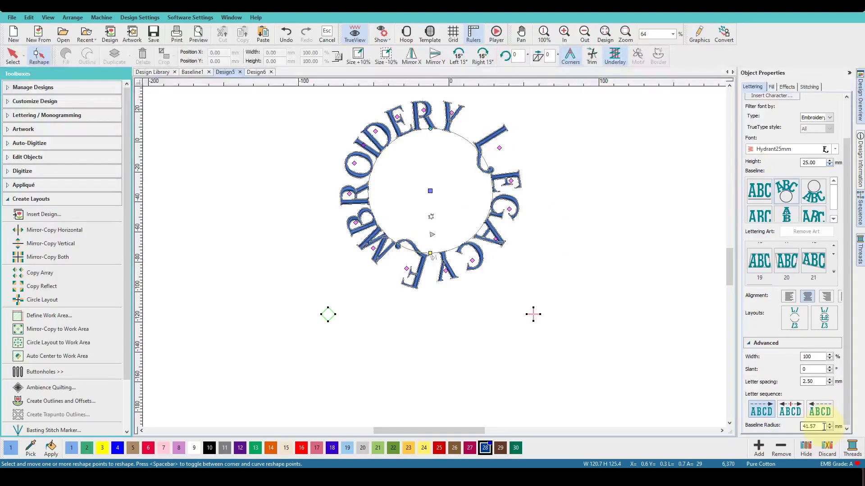
pyautogui.moveTo(823, 427); pyautogui.dragTo(789, 426)
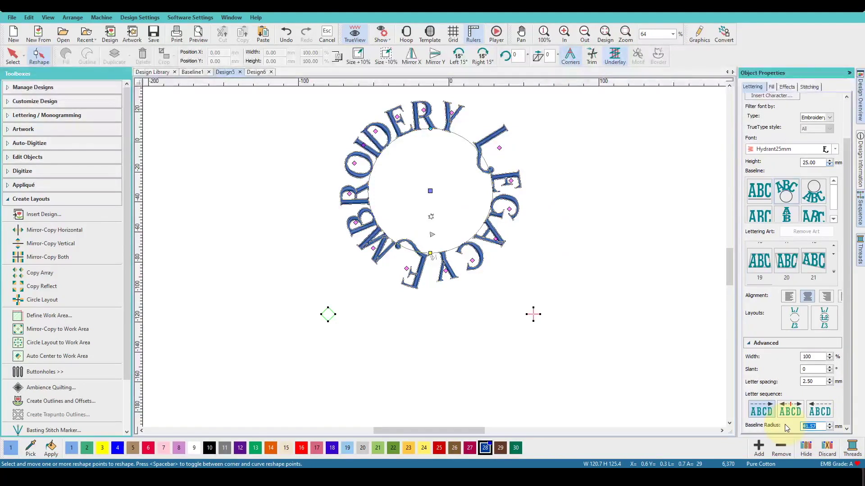
pyautogui.write('75')
pyautogui.press('Return')
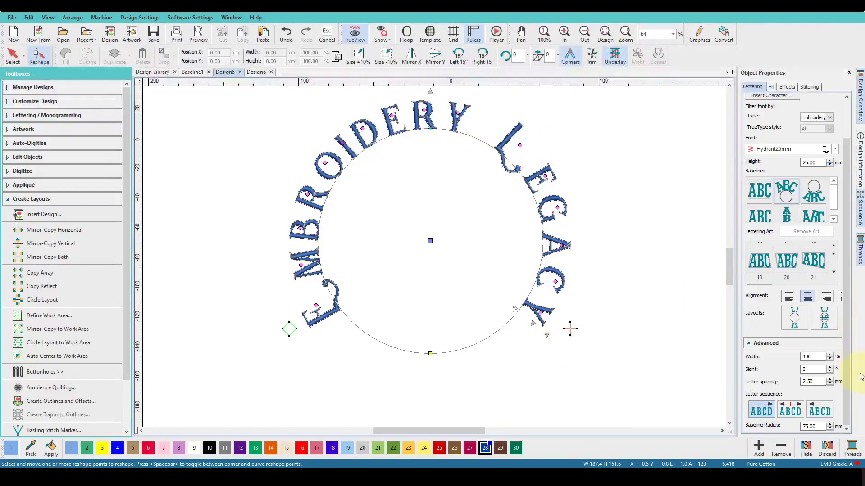
# - Set letter spacing to 0, then drag the L and end letter along the circle, undoing the last drag
pyautogui.moveTo(815, 383); pyautogui.dragTo(800, 383)
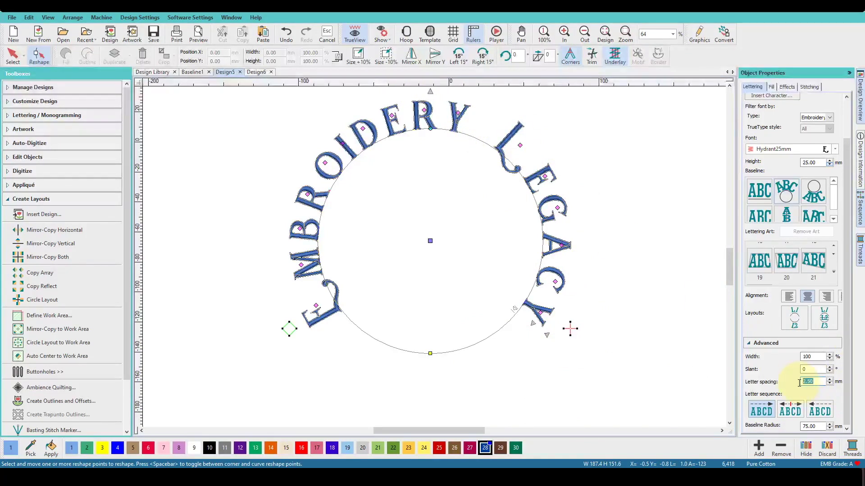
pyautogui.press('Return')
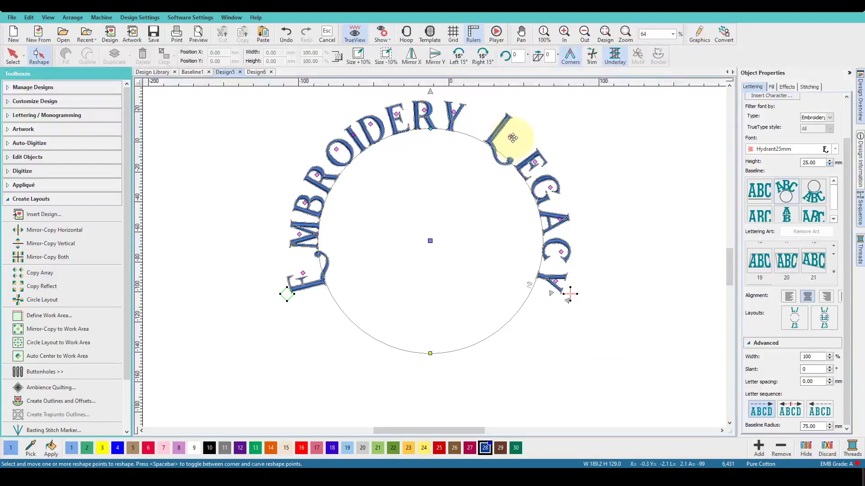
pyautogui.moveTo(513, 137); pyautogui.dragTo(511, 137)
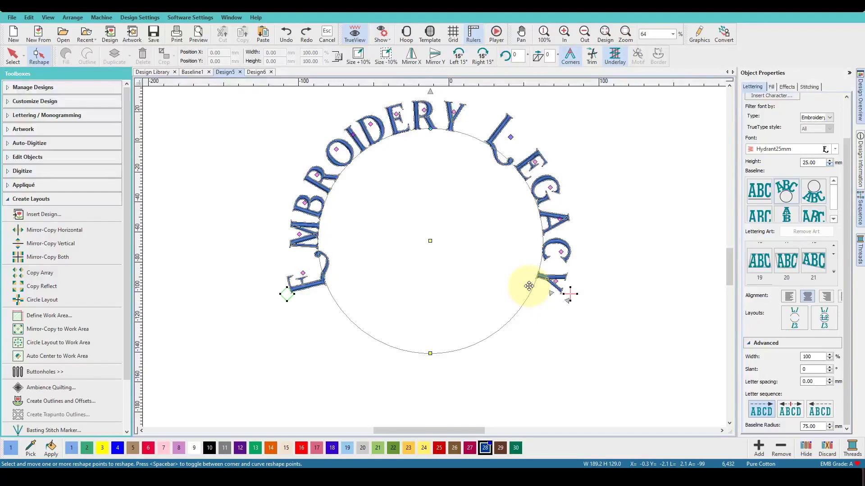
pyautogui.moveTo(528, 285); pyautogui.dragTo(532, 247)
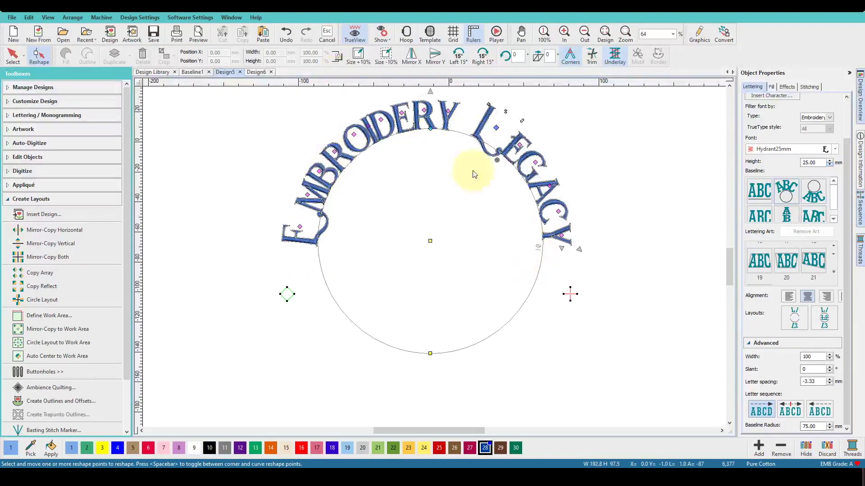
pyautogui.hotkey('ctrl', 'z')
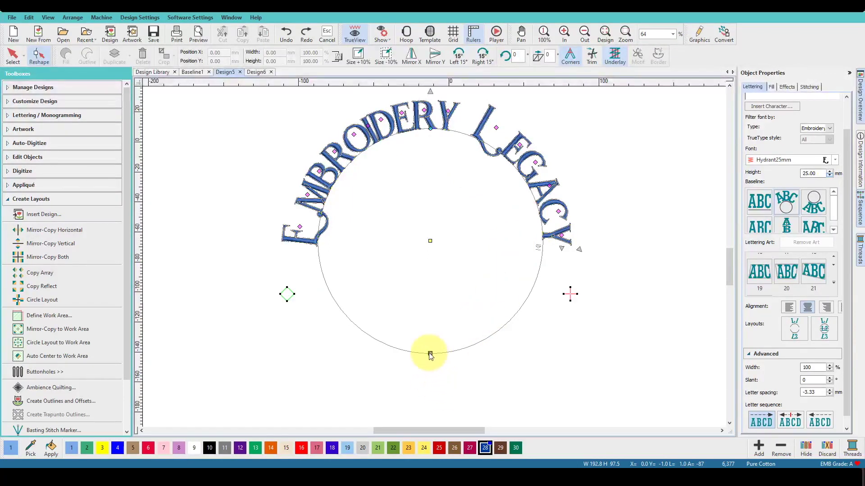
# - Open the circle baseline into a shorter arc, then undo back to the full circle
pyautogui.moveTo(430, 354); pyautogui.dragTo(543, 260)
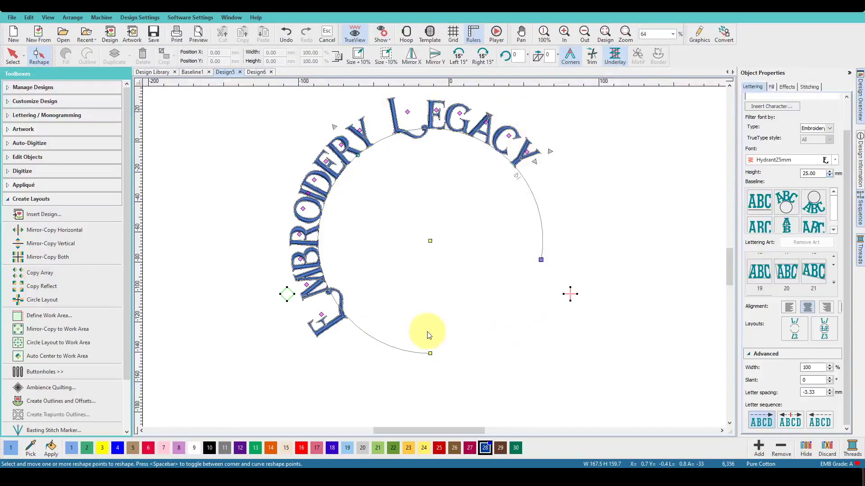
pyautogui.moveTo(431, 356); pyautogui.dragTo(349, 318)
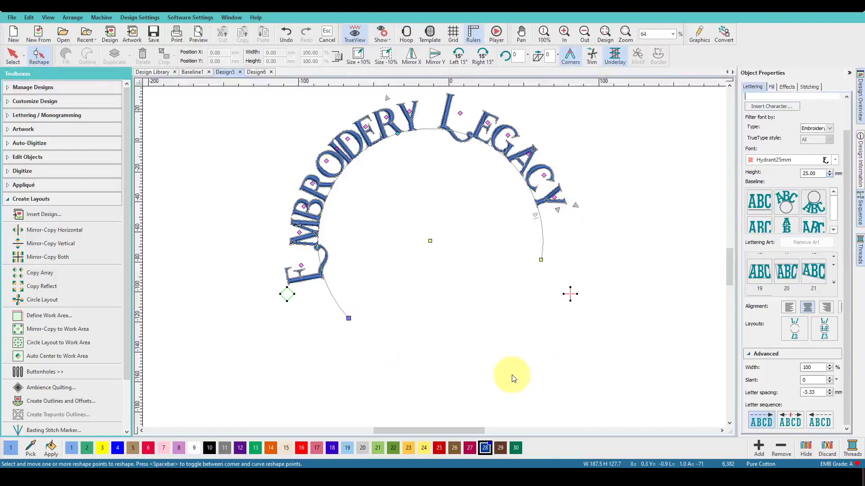
pyautogui.hotkey('ctrl', 'z')
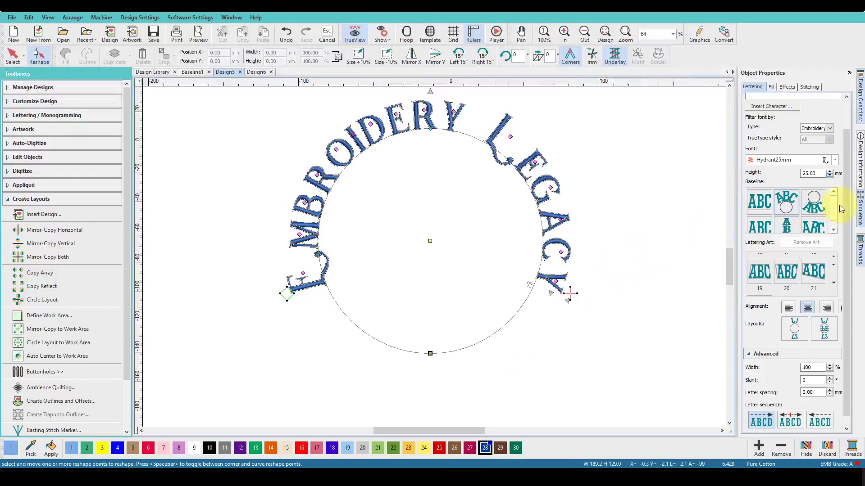
# - Move the lettering to the circle's bottom and adjust the circle baseline's size and position
pyautogui.click(818, 205)
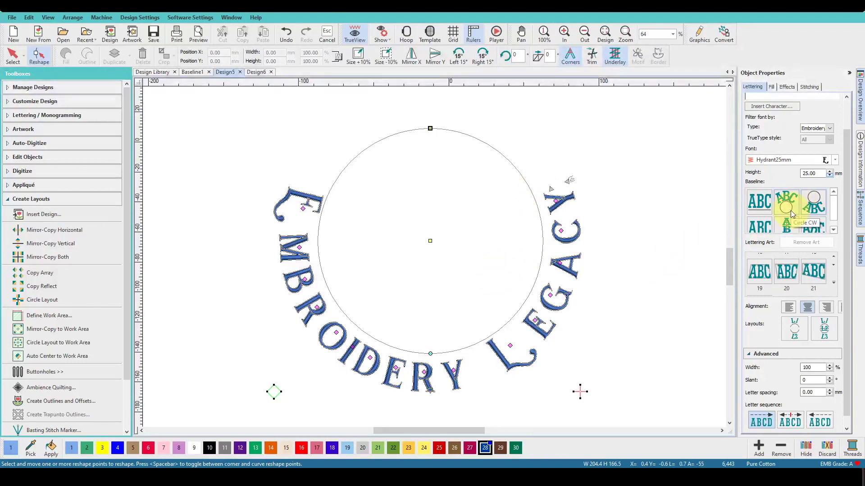
pyautogui.moveTo(430, 128); pyautogui.dragTo(430, 131)
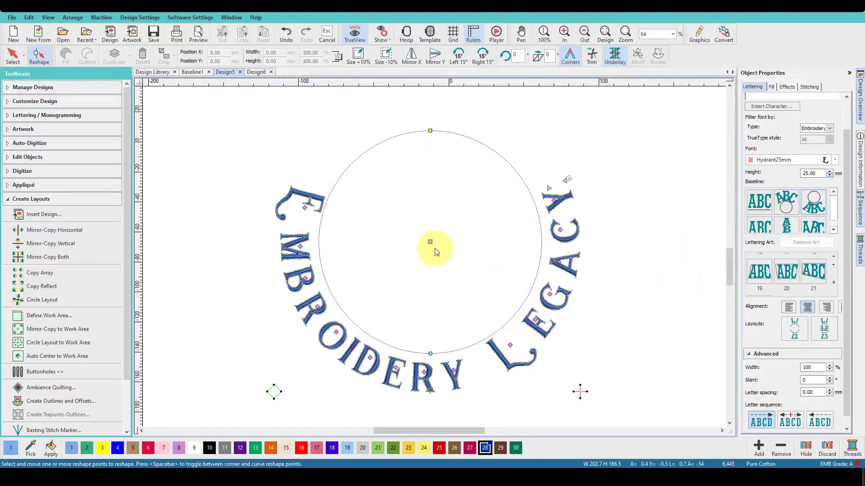
pyautogui.moveTo(430, 242)
pyautogui.mouseDown()
pyautogui.moveTo(428, 226)
pyautogui.moveTo(432, 247)
pyautogui.mouseUp()
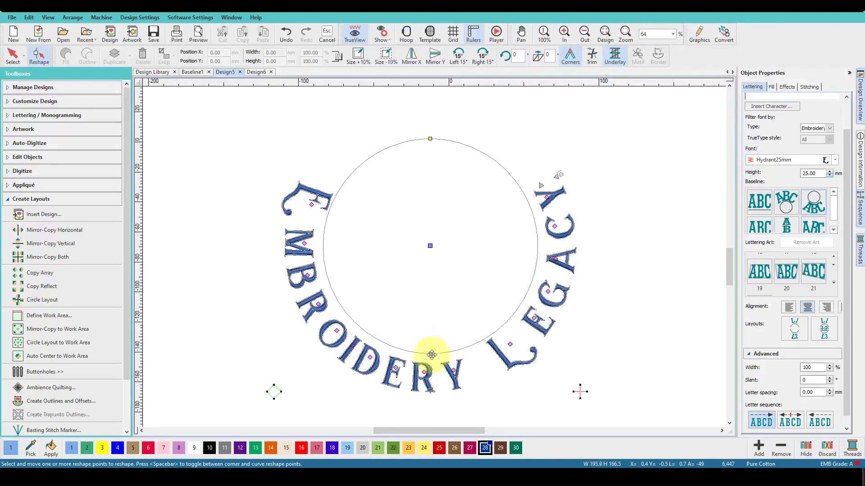
pyautogui.moveTo(430, 354); pyautogui.dragTo(429, 328)
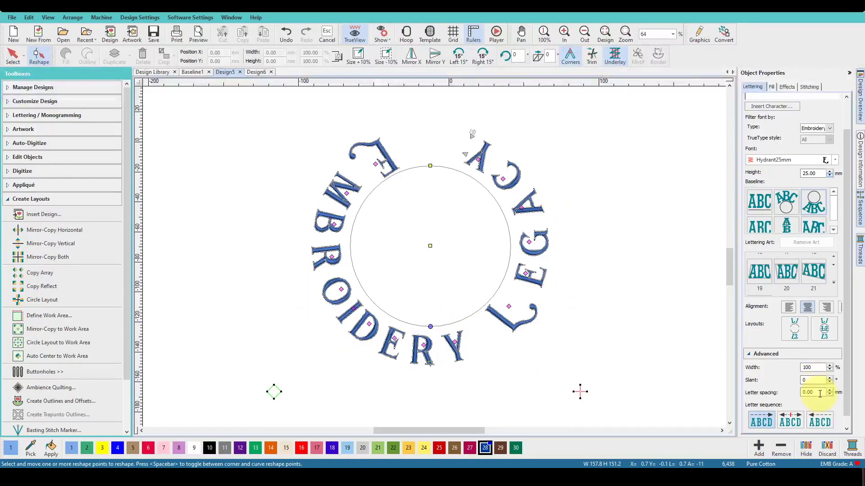
# - Slide the lettering counter-clockwise around the circle, then switch to the Design6 design
pyautogui.click(431, 165)
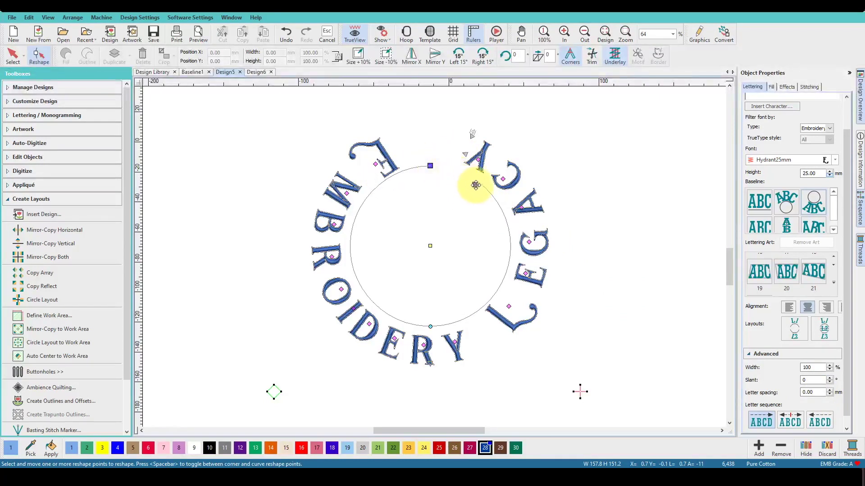
pyautogui.moveTo(476, 185)
pyautogui.mouseDown()
pyautogui.moveTo(486, 208)
pyautogui.moveTo(482, 186)
pyautogui.mouseUp()
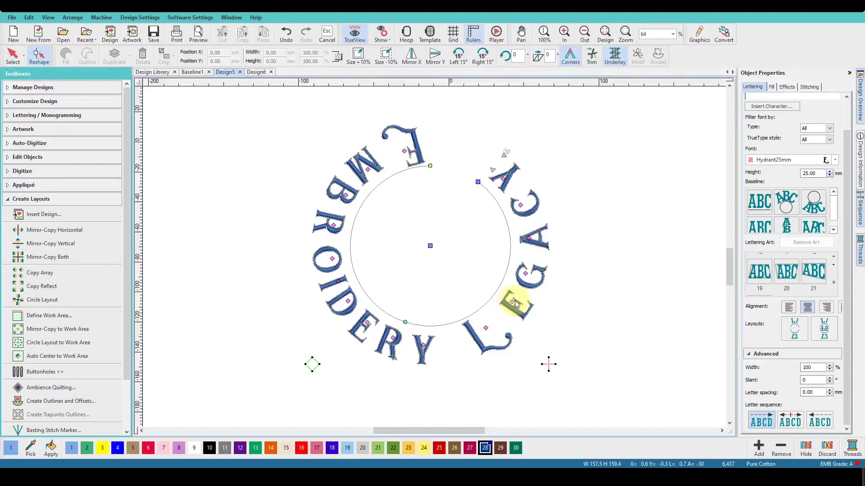
pyautogui.hotkey('ctrl', 'Tab')
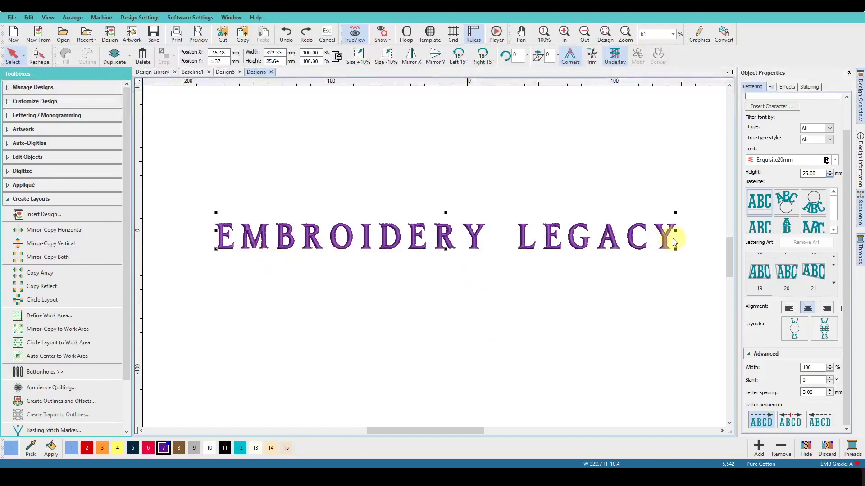
# - Apply the Free Line Vertical baseline and activate the Reshape tool
pyautogui.click(790, 227)
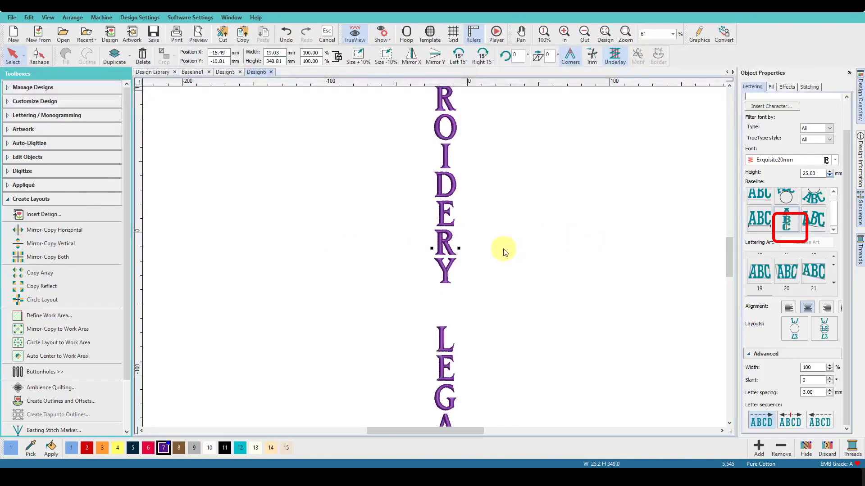
pyautogui.scroll(-2, 508, 247)
pyautogui.click(45, 64)
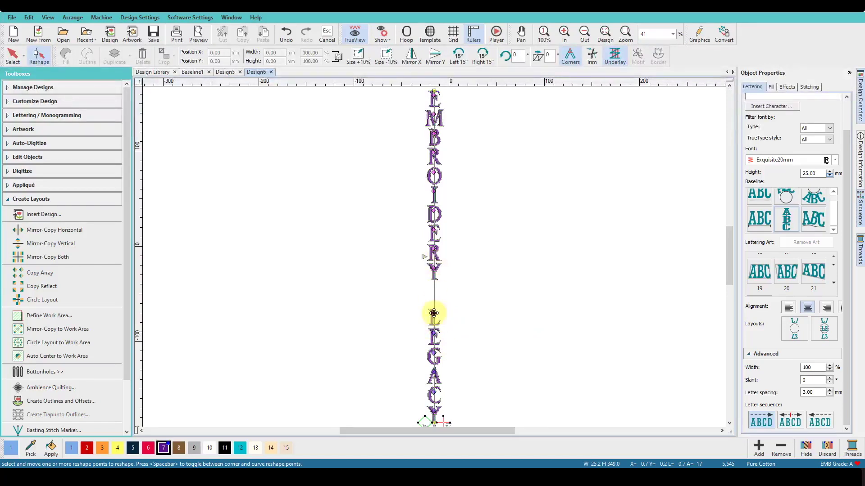
# - Drag the LEGACY reshape point upward toward EMBROIDERY
pyautogui.moveTo(434, 313); pyautogui.dragTo(434, 299)
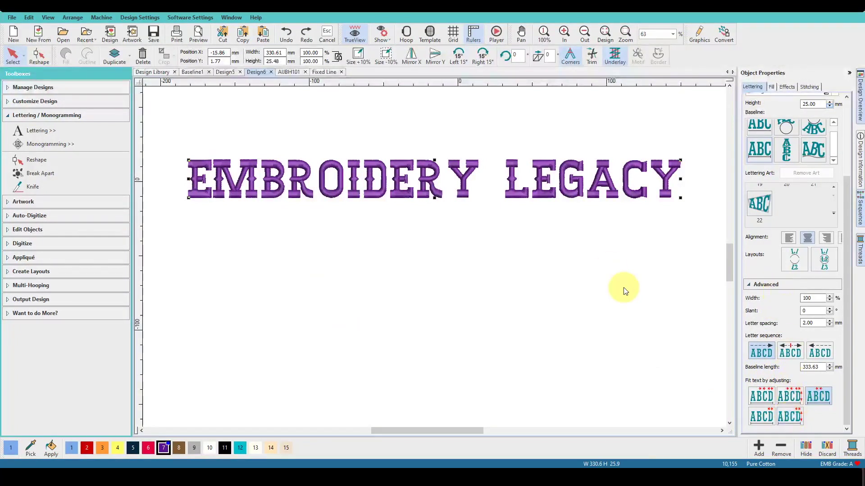
# - Ctrl-drag a copy of the lettering below EMBROIDERY LEGACY, then undo the last change
pyautogui.moveTo(461, 195)
pyautogui.mouseDown()
pyautogui.moveTo(469, 236)
pyautogui.moveTo(463, 262)
pyautogui.mouseUp()
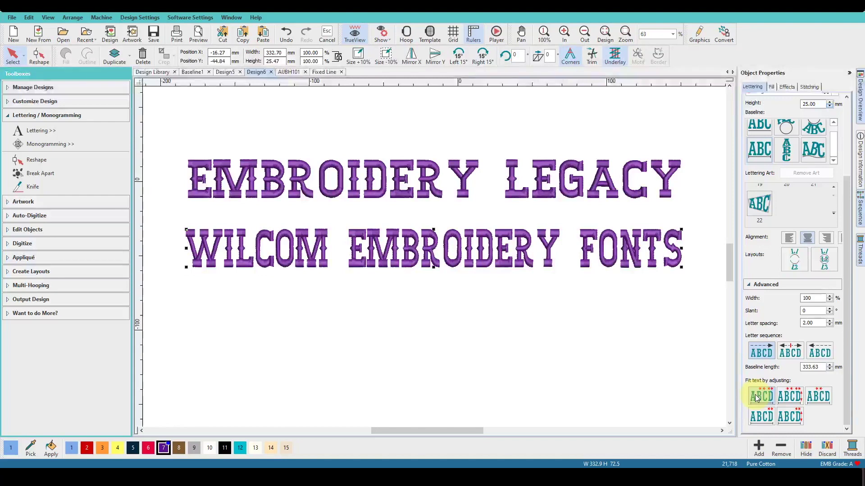
pyautogui.hotkey('ctrl', 'z')
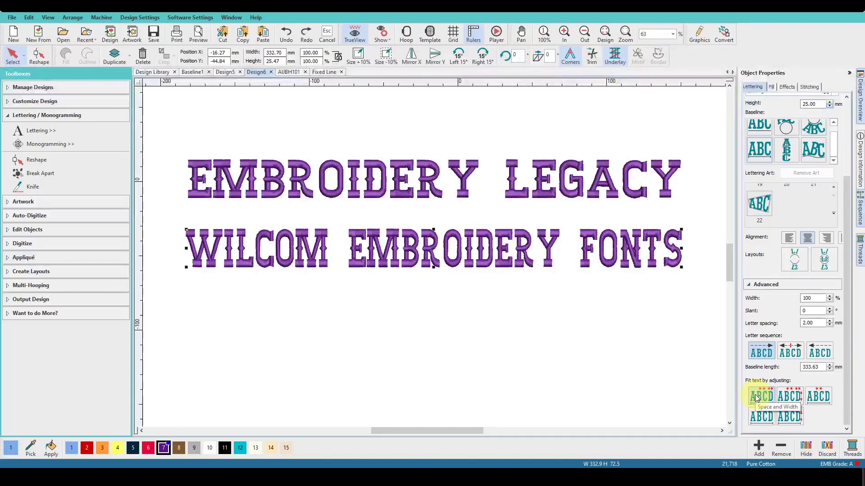
# - Fit WILCOM EMBROIDERY FONTS by spacing and width, by spacing only, with normal letters, then by scaling
pyautogui.click(789, 396)
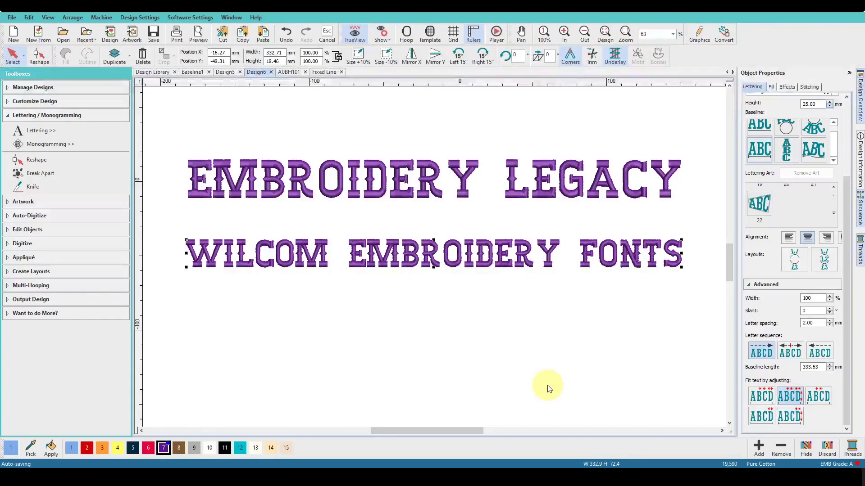
pyautogui.click(819, 401)
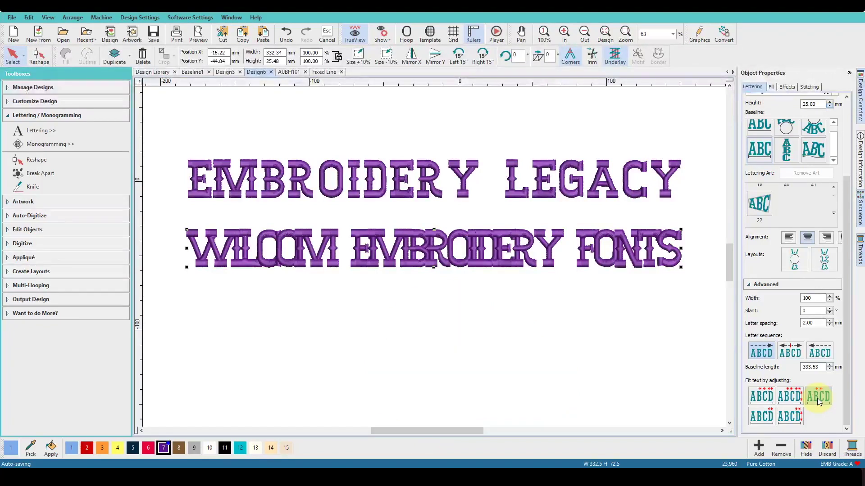
pyautogui.click(761, 417)
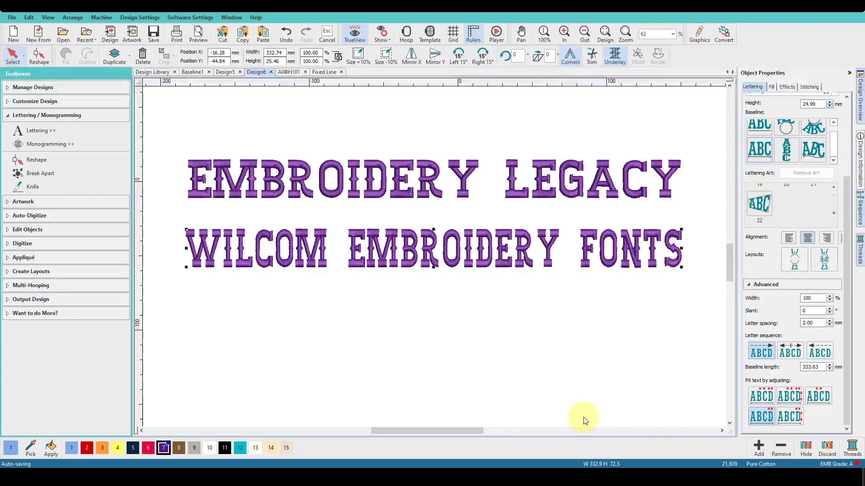
pyautogui.click(784, 411)
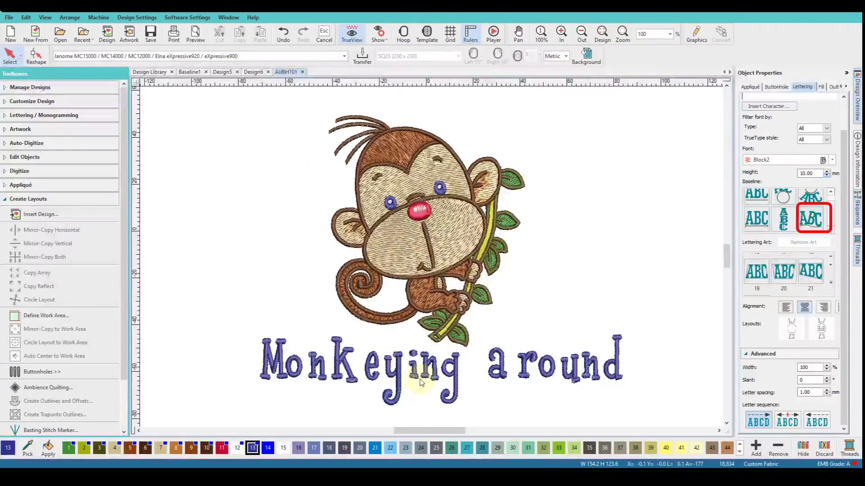
# - Select the Monkeying around lettering, switch it to a free-shape baseline, and start Reshape
pyautogui.click(458, 377)
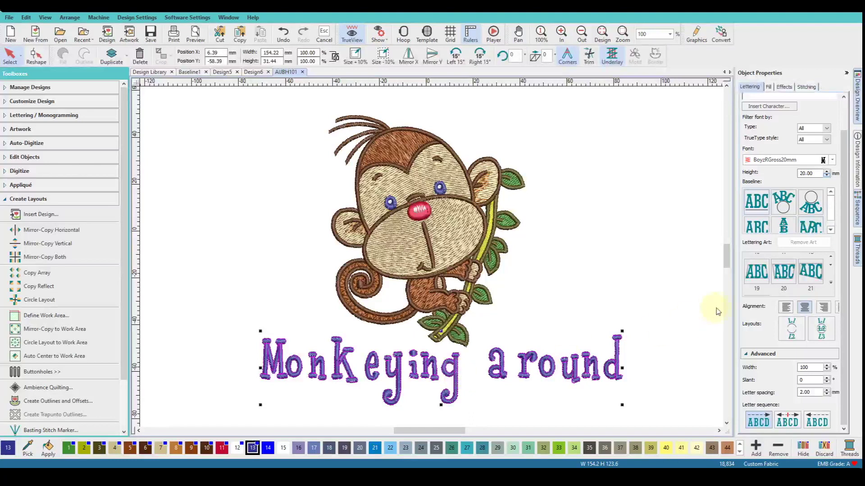
pyautogui.click(830, 229)
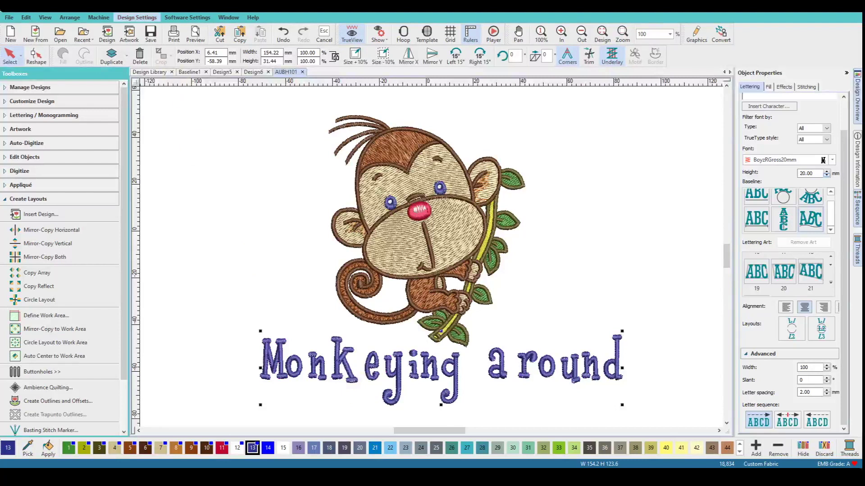
pyautogui.click(35, 58)
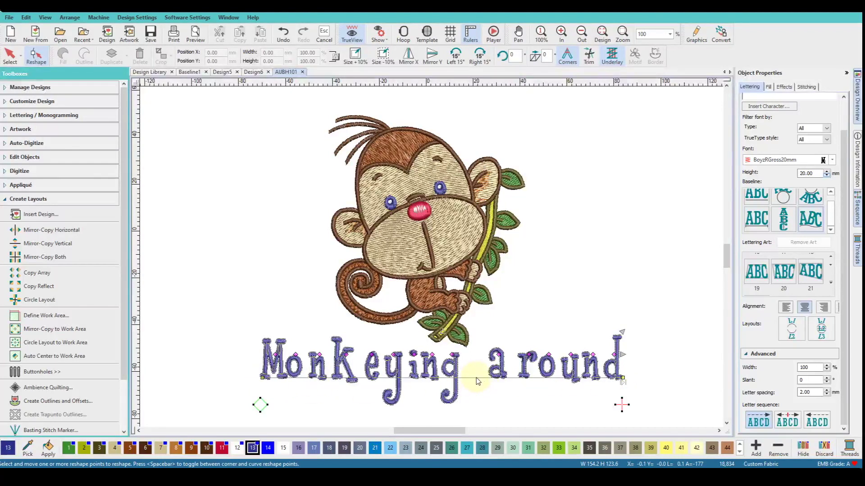
# - Add a curved midpoint that dips the Monkeying around baseline, and lift its end upward
pyautogui.click(477, 379)
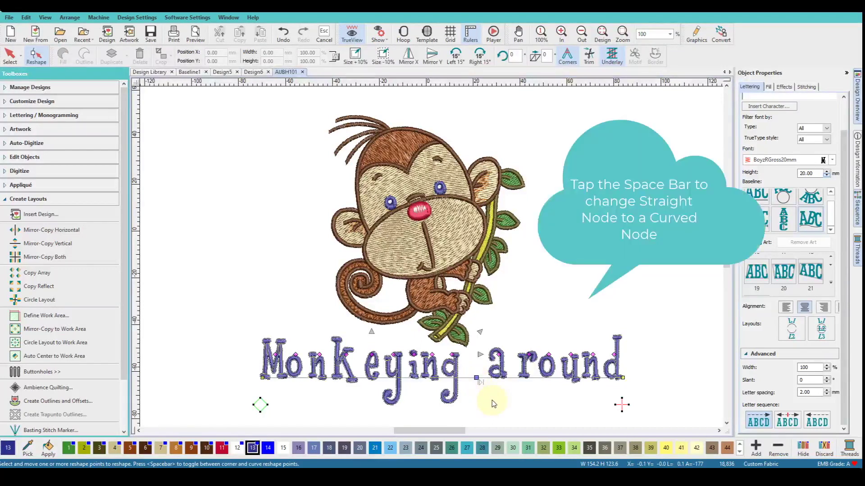
pyautogui.press('space')
pyautogui.moveTo(476, 378); pyautogui.dragTo(482, 388)
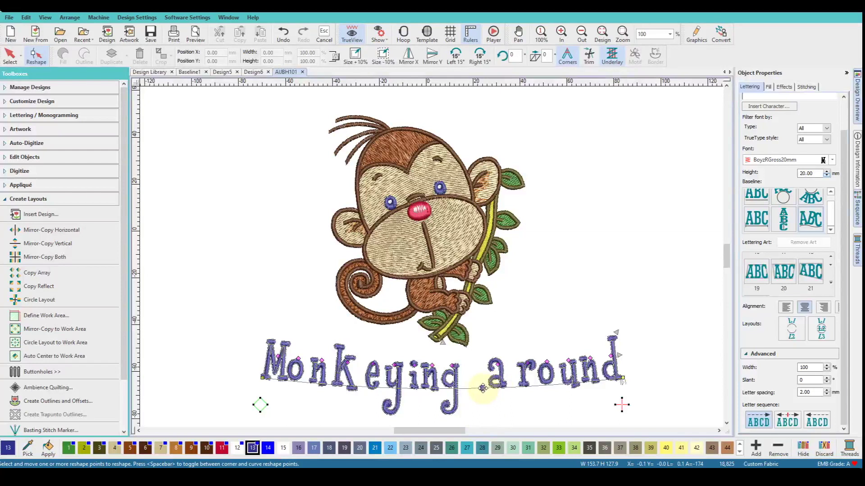
pyautogui.moveTo(482, 388); pyautogui.dragTo(479, 369)
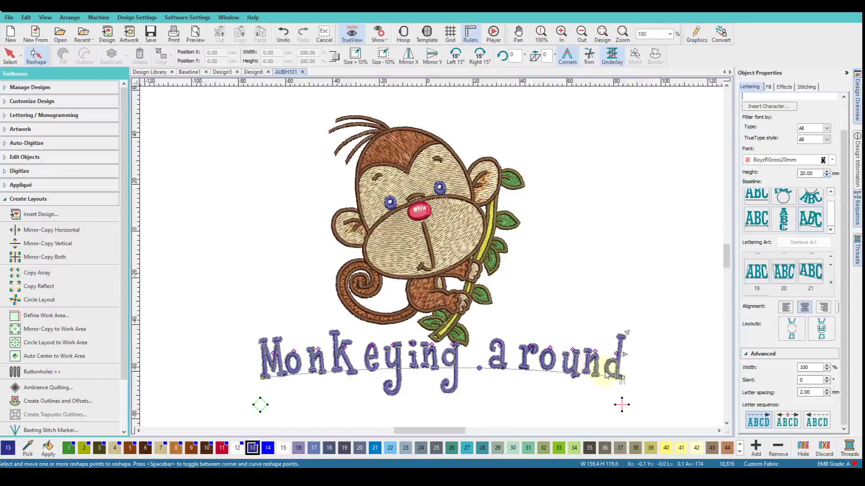
pyautogui.click(605, 379)
pyautogui.moveTo(603, 376); pyautogui.dragTo(581, 314)
# - Raise both baseline ends and adjust the nodes under 'around' into one smooth arc
pyautogui.moveTo(622, 376); pyautogui.dragTo(592, 244)
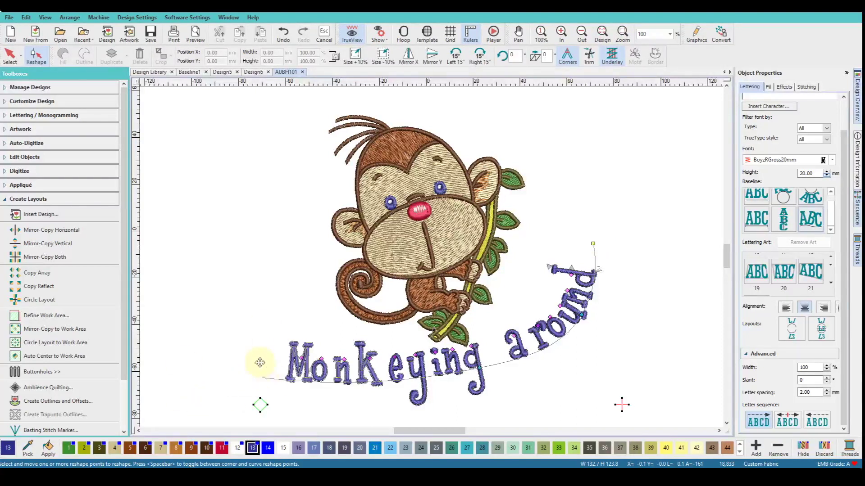
pyautogui.moveTo(260, 363); pyautogui.dragTo(272, 324)
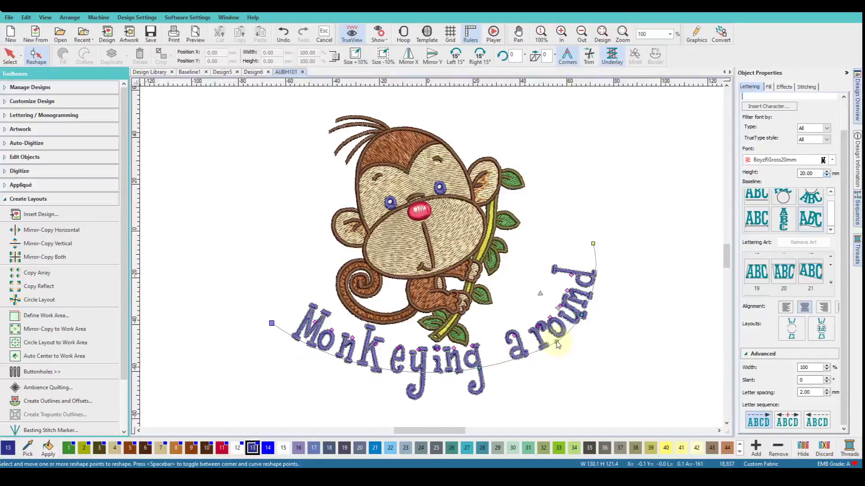
pyautogui.moveTo(558, 344); pyautogui.dragTo(529, 305)
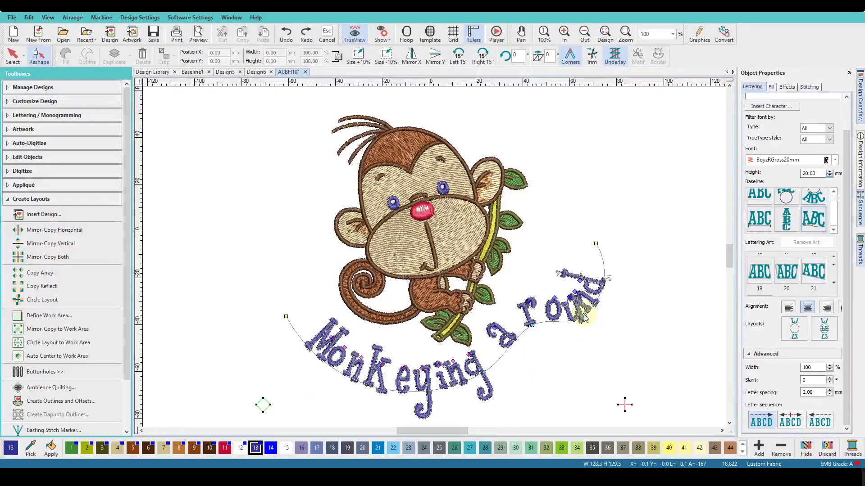
pyautogui.moveTo(584, 318); pyautogui.dragTo(563, 274)
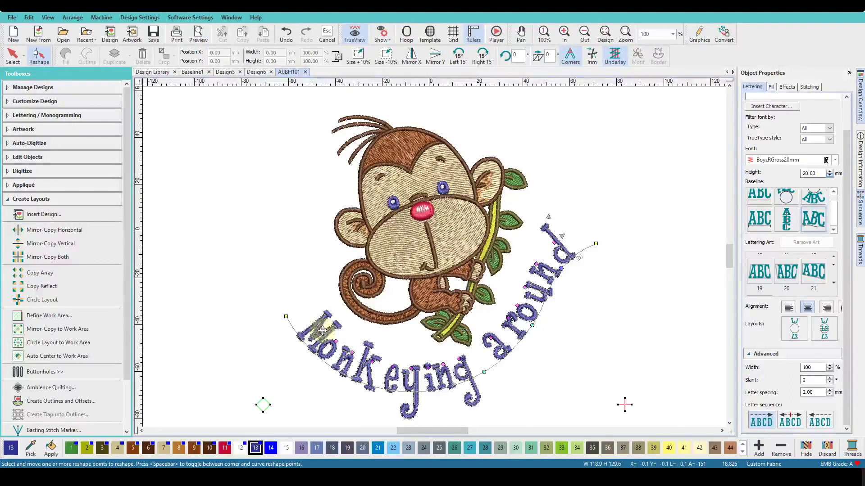
# - Slide the letters back along the arc from the M marker and respace them at K
pyautogui.click(323, 331)
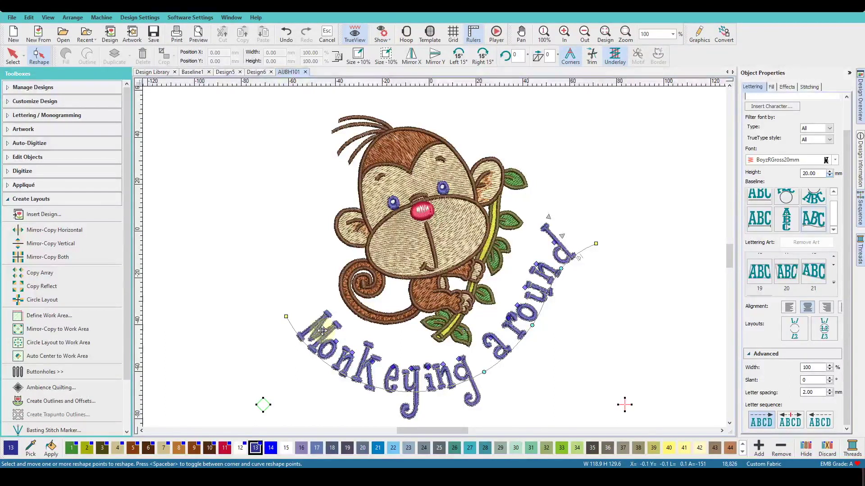
pyautogui.moveTo(322, 331); pyautogui.dragTo(323, 330)
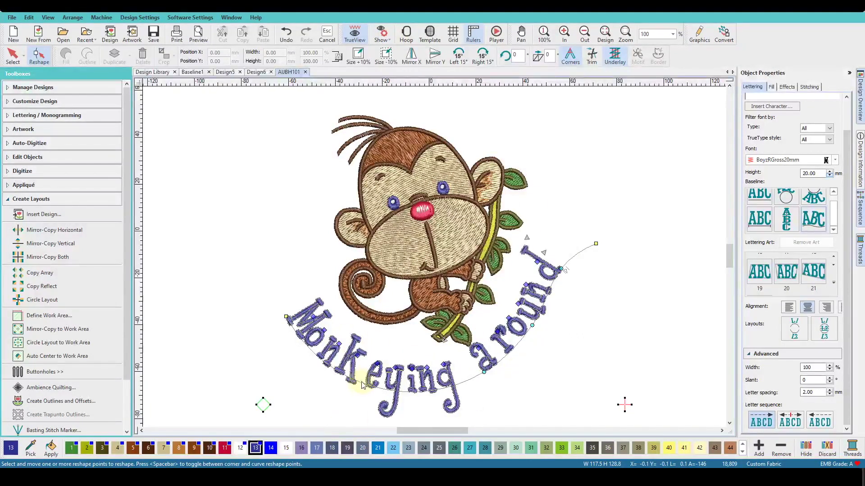
pyautogui.click(363, 363)
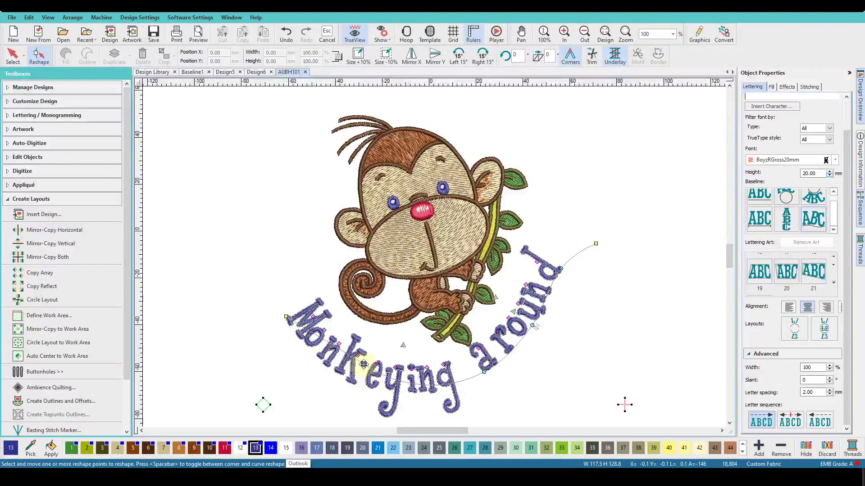
pyautogui.moveTo(363, 364); pyautogui.dragTo(365, 366)
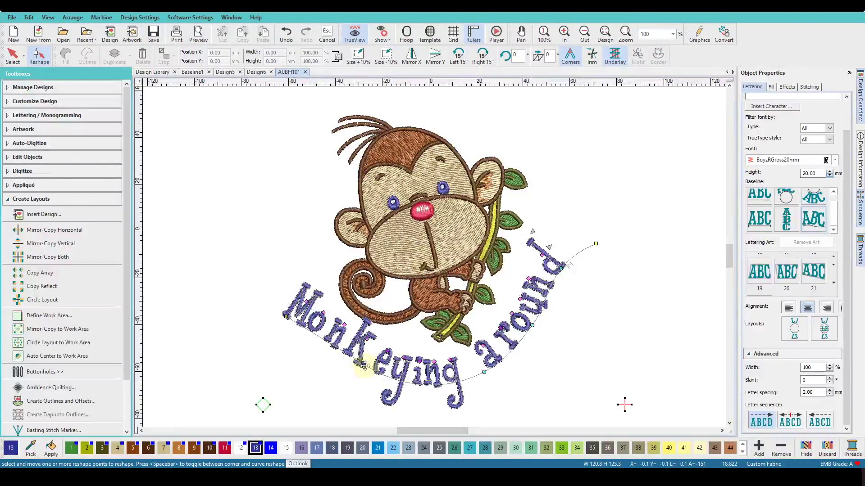